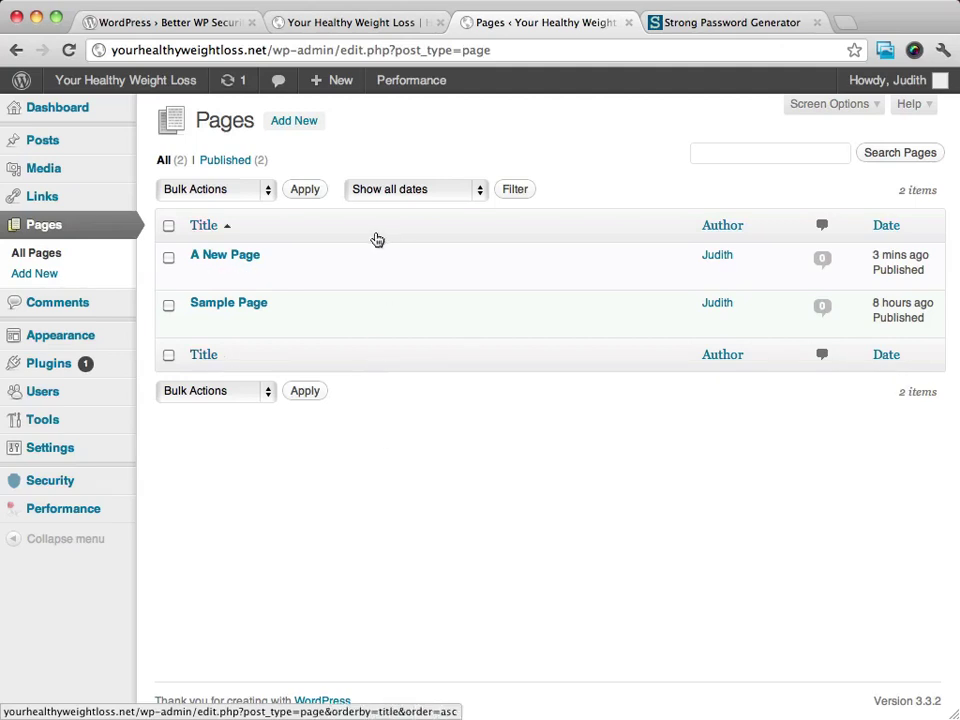
Step: Open the page "A New Page" for editing and show the editor's second row of formatting tools
mouse_move(217, 257)
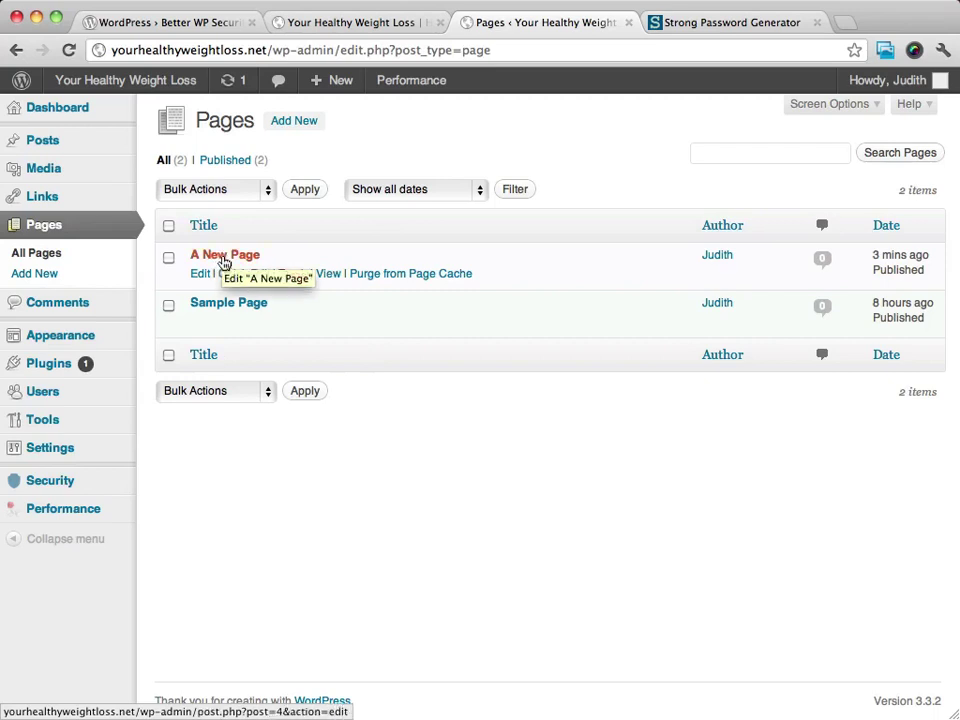
left_click(229, 257)
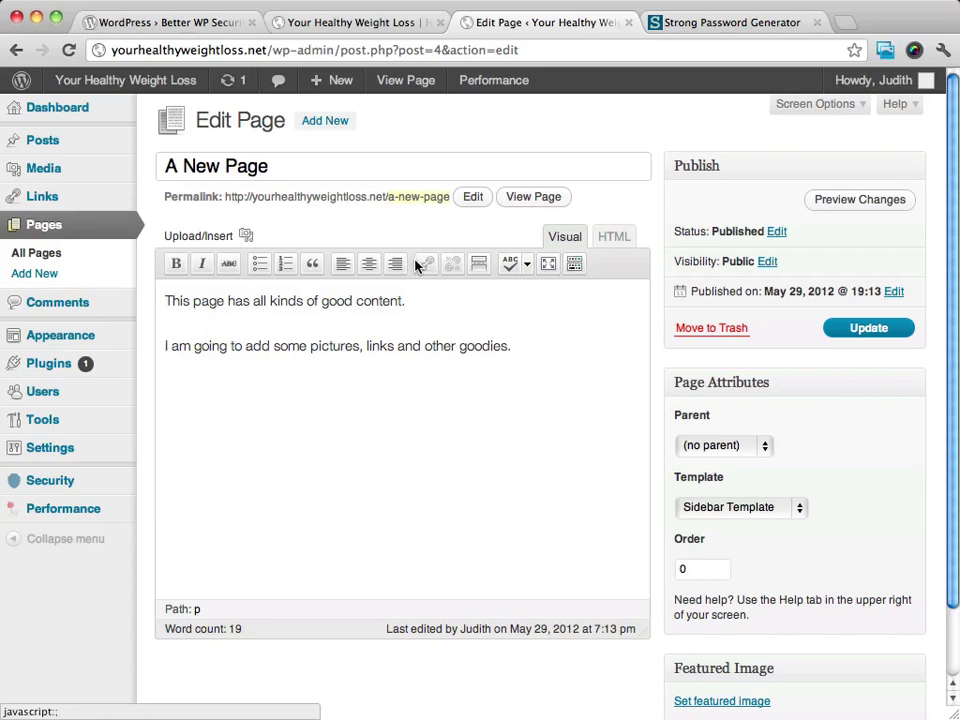
left_click(574, 265)
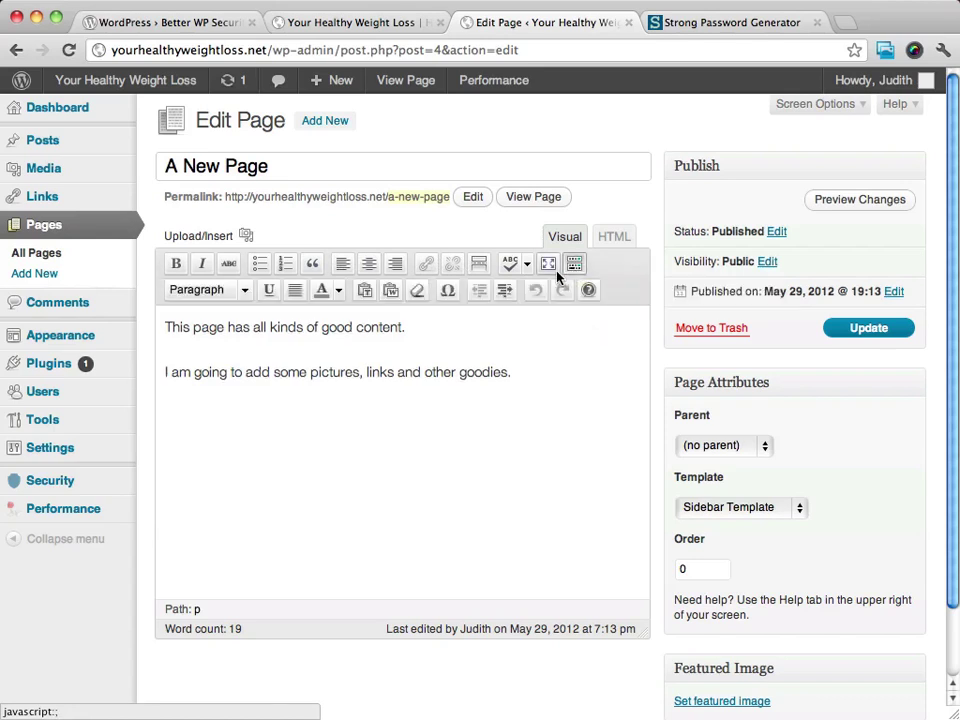
Step: Look at the available paragraph formats and text colours without applying any
left_click(243, 291)
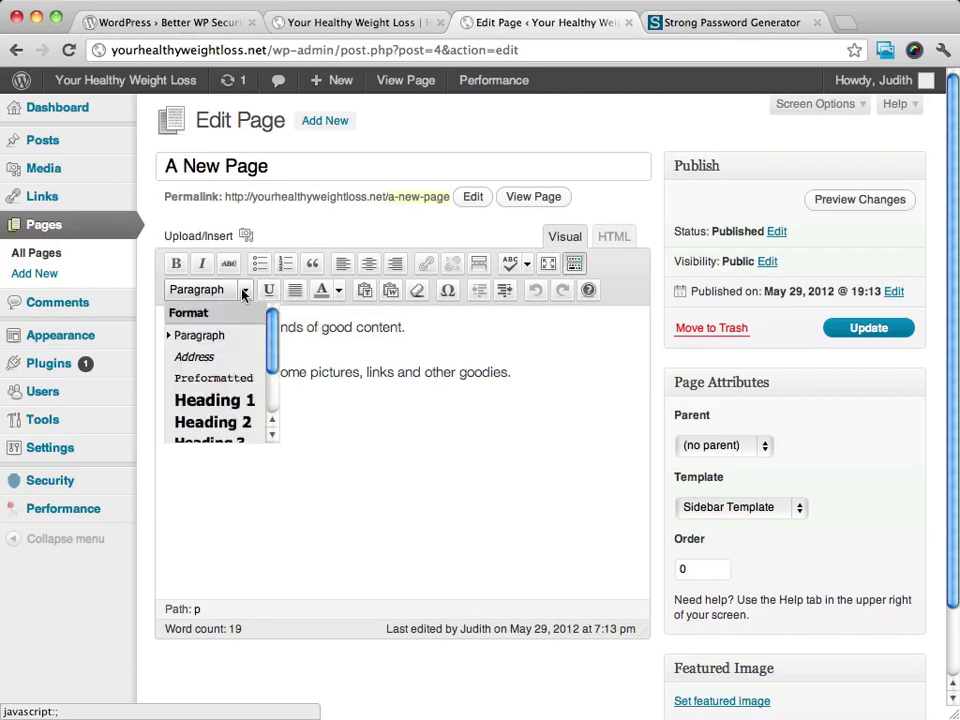
left_click(339, 291)
left_click(339, 291)
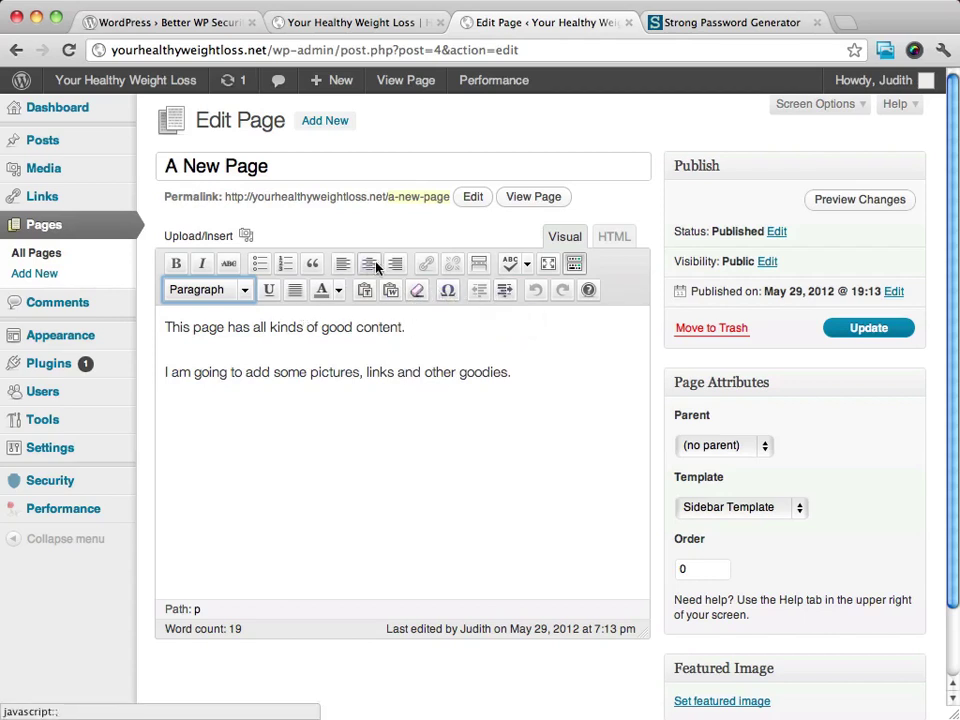
Step: Run the spell check on the page text and look at the spell checker's language options
left_click(523, 373)
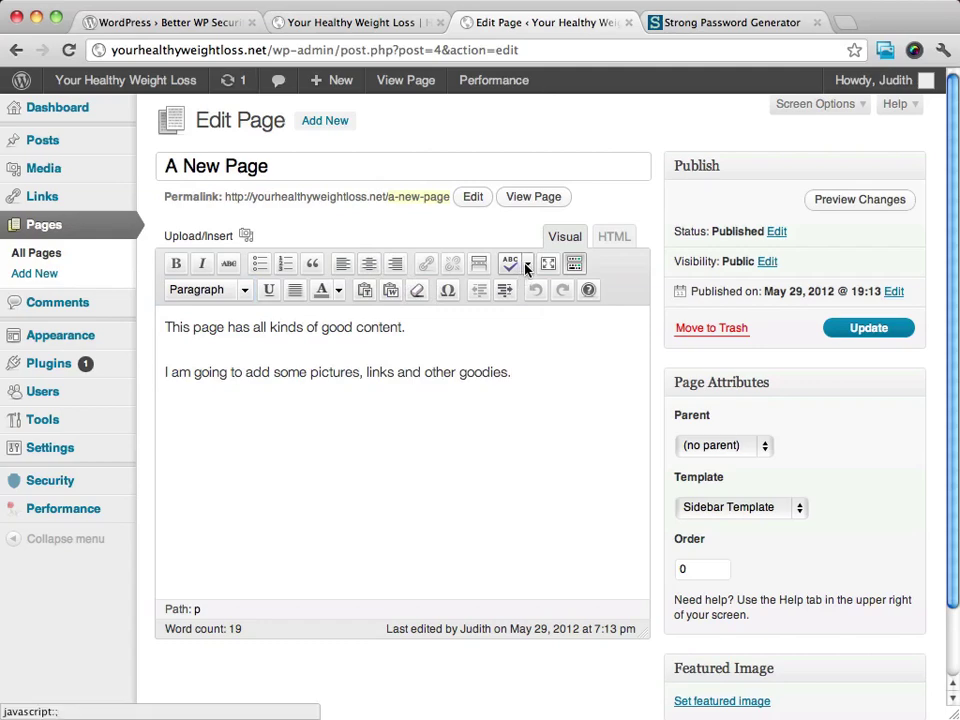
left_click(513, 265)
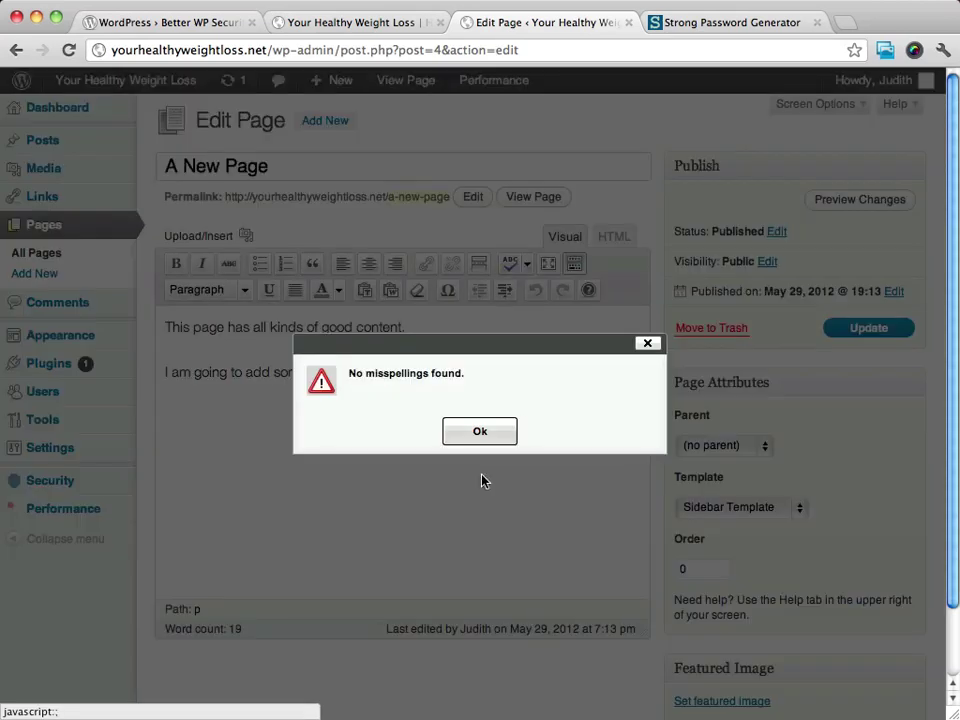
left_click(497, 432)
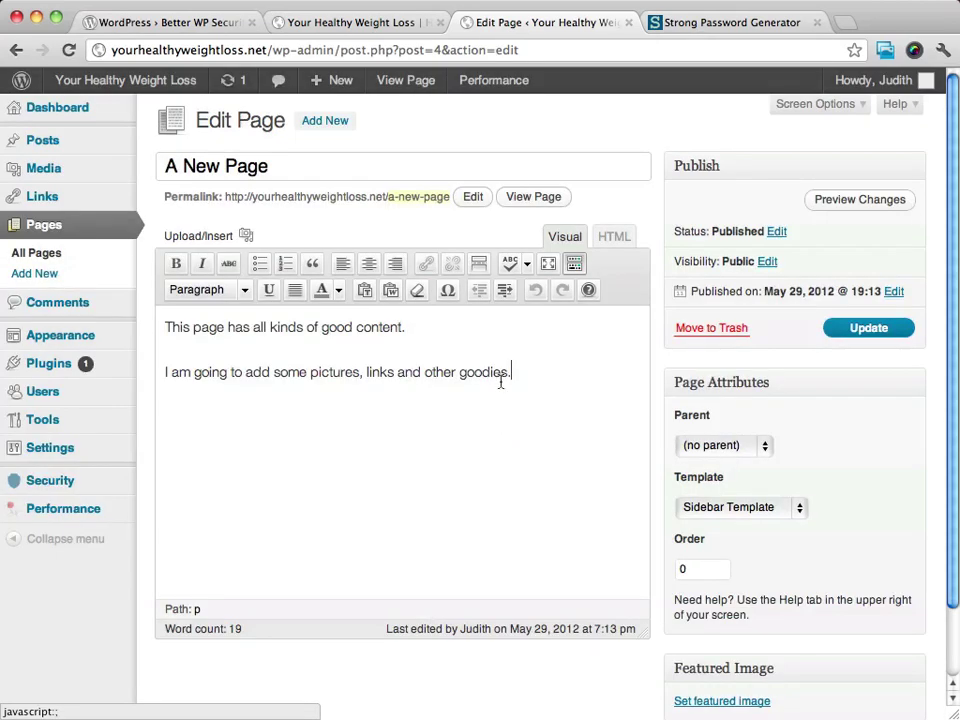
left_click(528, 265)
left_click(528, 266)
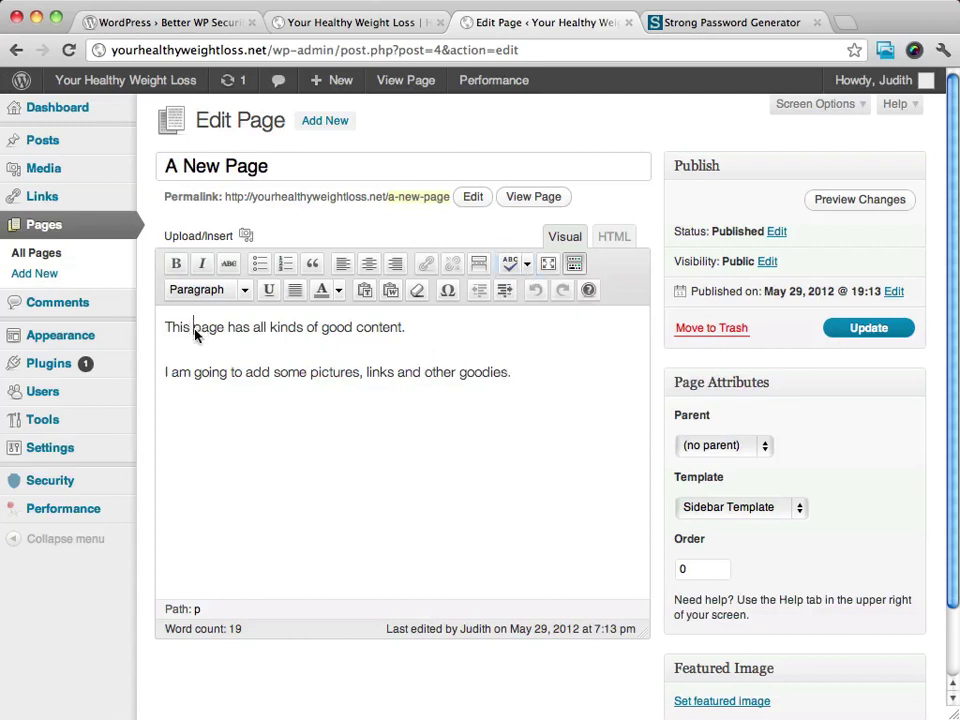
Step: Make the word "page" in the first sentence bold
left_click_drag(194, 332, 224, 333)
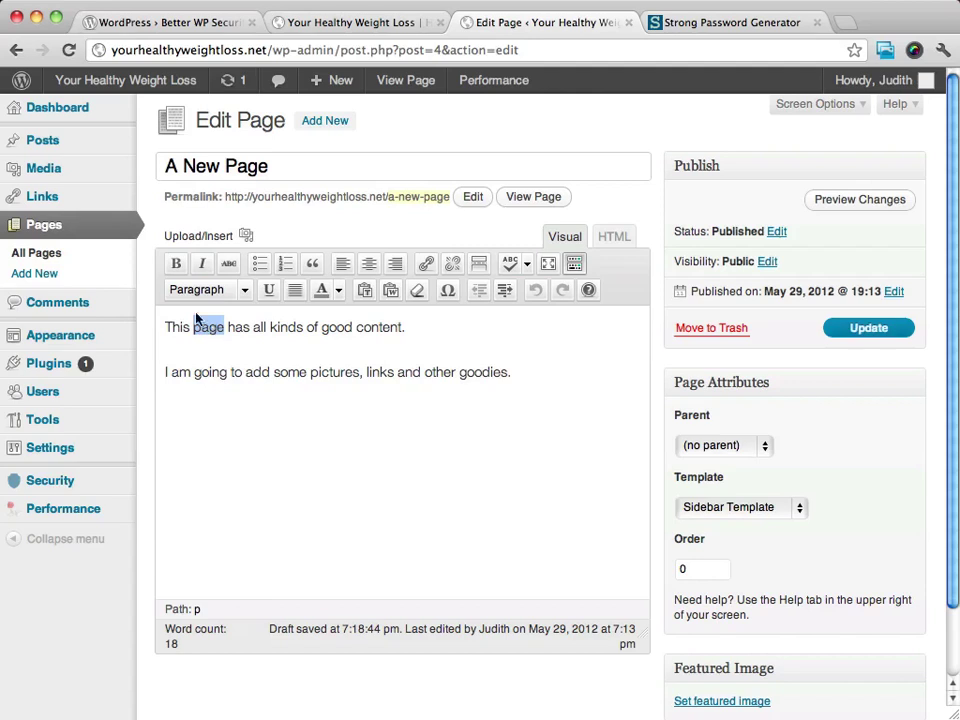
left_click(176, 263)
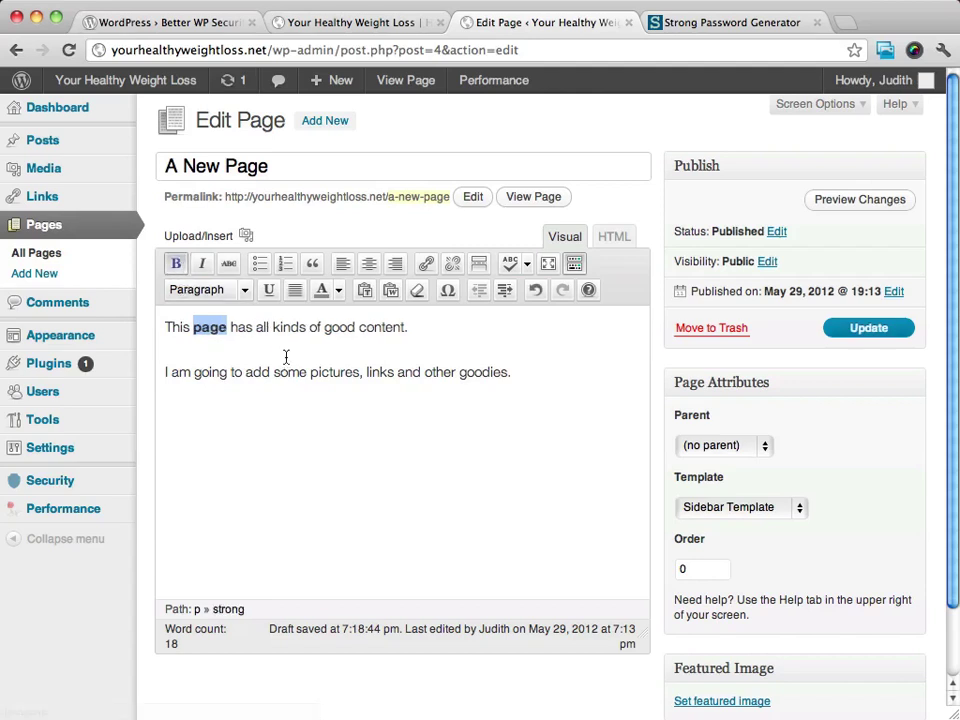
left_click(242, 351)
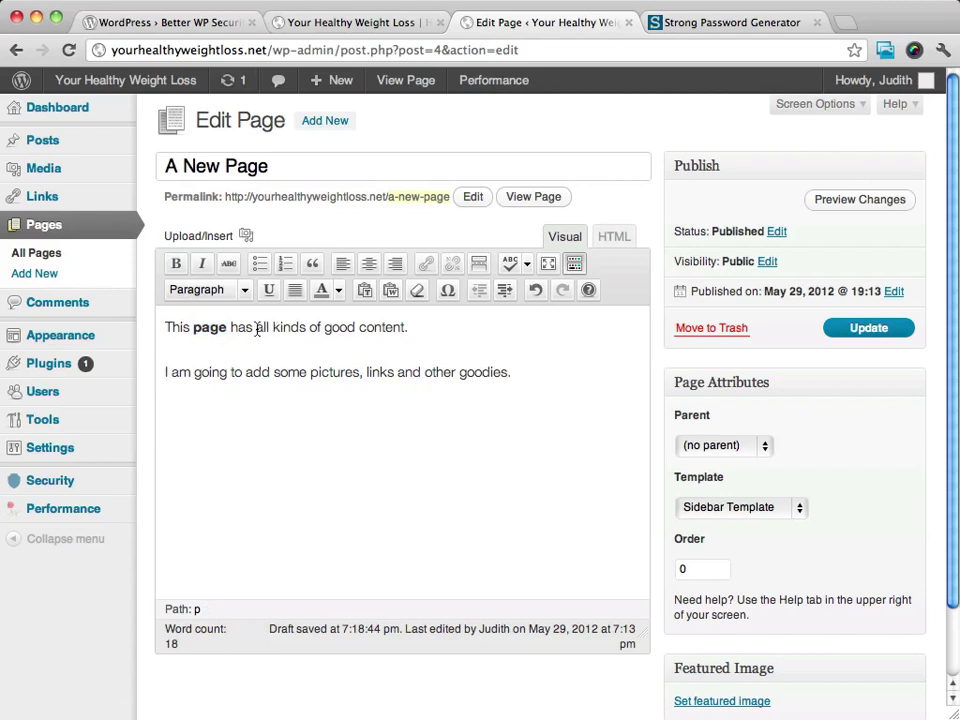
Step: Format the words "all kinds" in the first sentence as underlined, italic and bold
left_click_drag(256, 329, 306, 328)
left_click(268, 292)
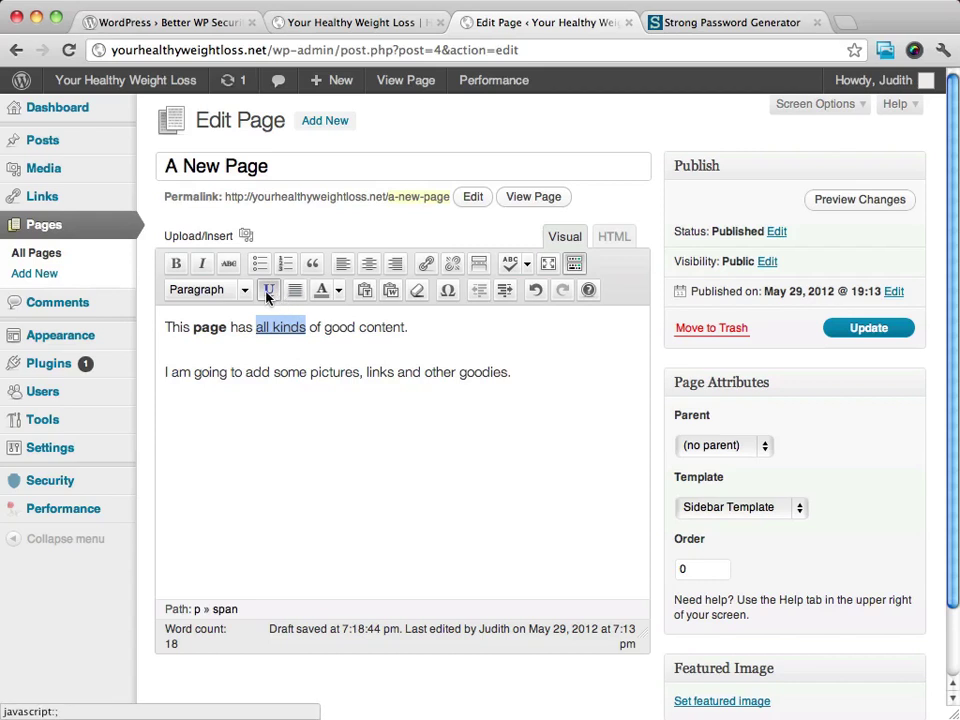
left_click(200, 265)
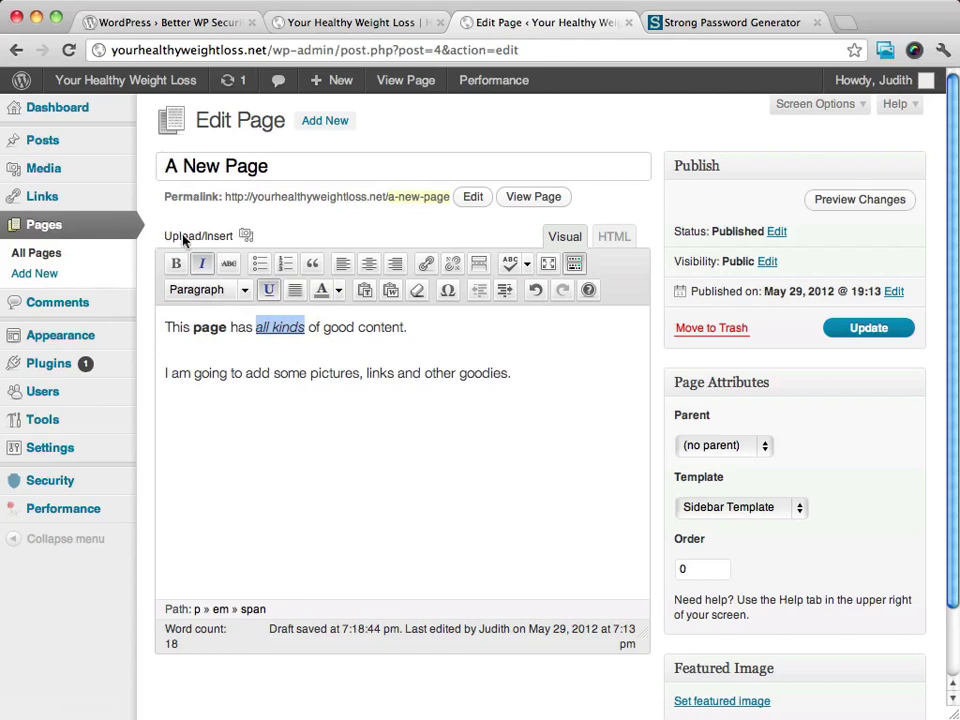
left_click(176, 264)
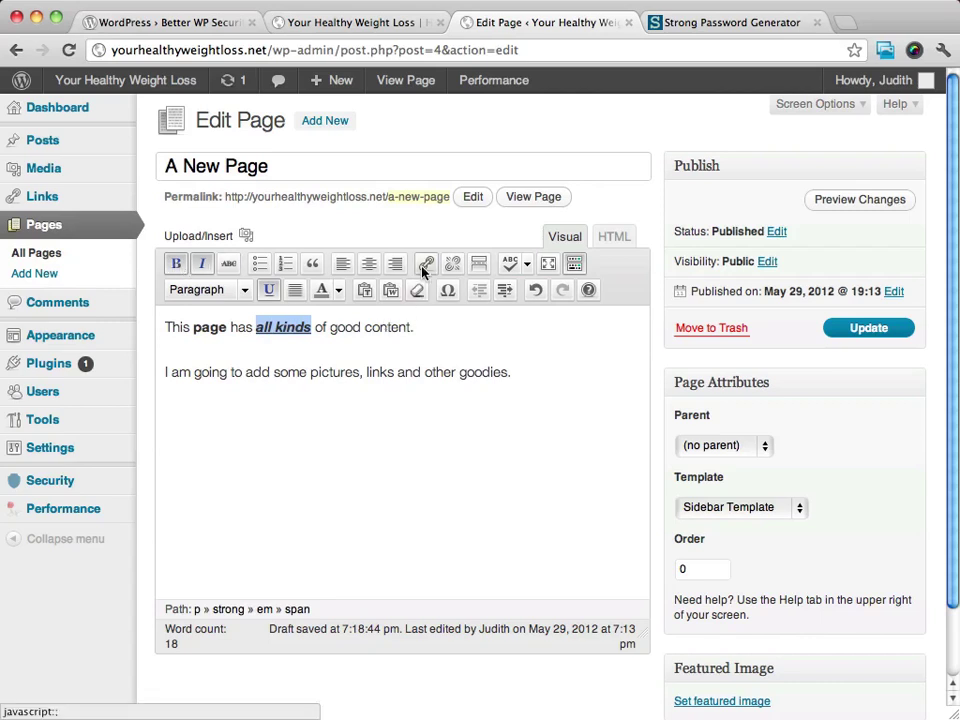
left_click(426, 333)
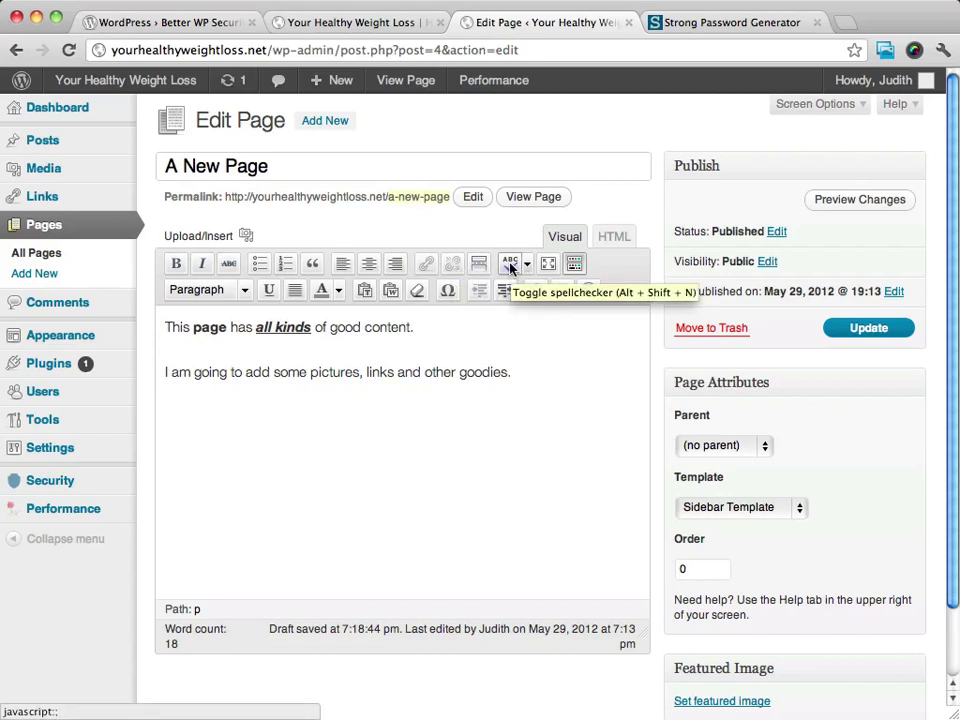
Step: Try centre and right alignment on the whole first sentence, ending with it left-aligned
triple_click(349, 328)
left_click(414, 327)
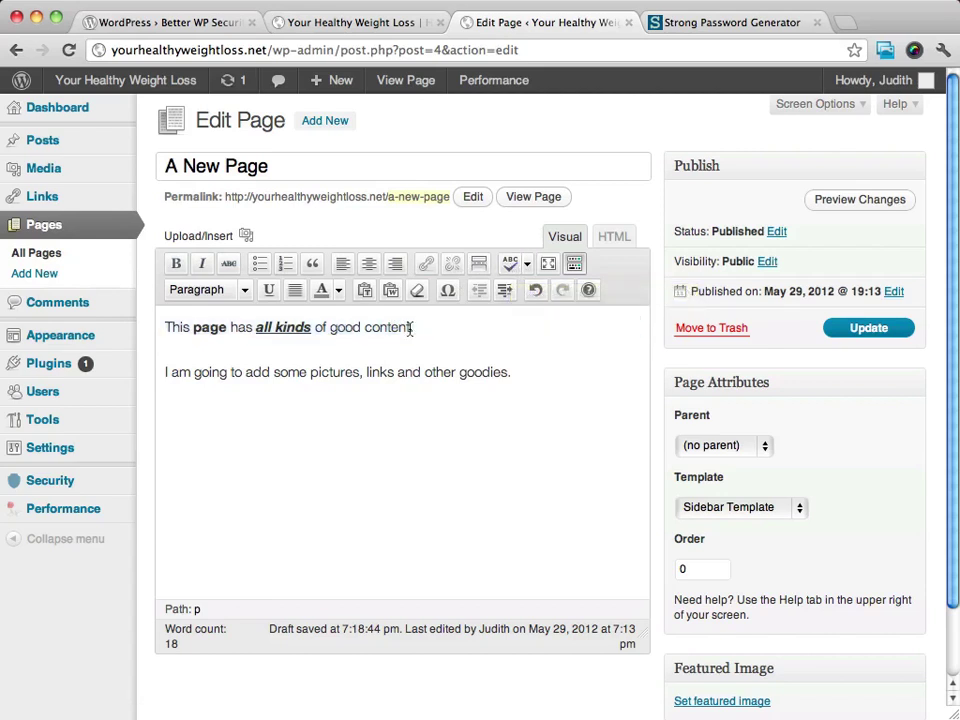
left_click_drag(412, 327, 165, 327)
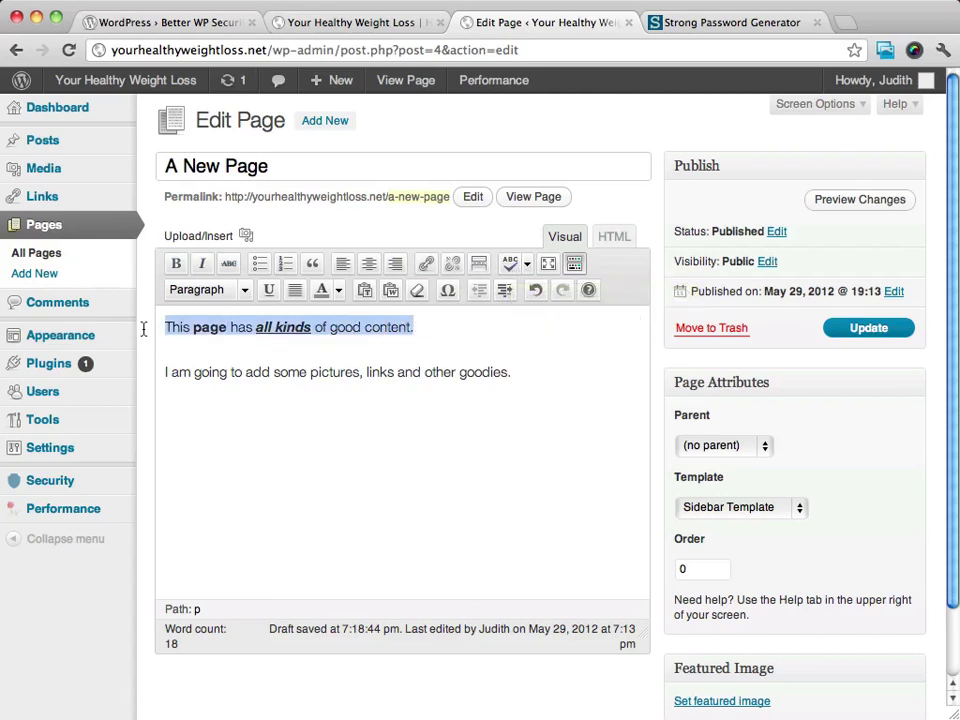
left_click(369, 263)
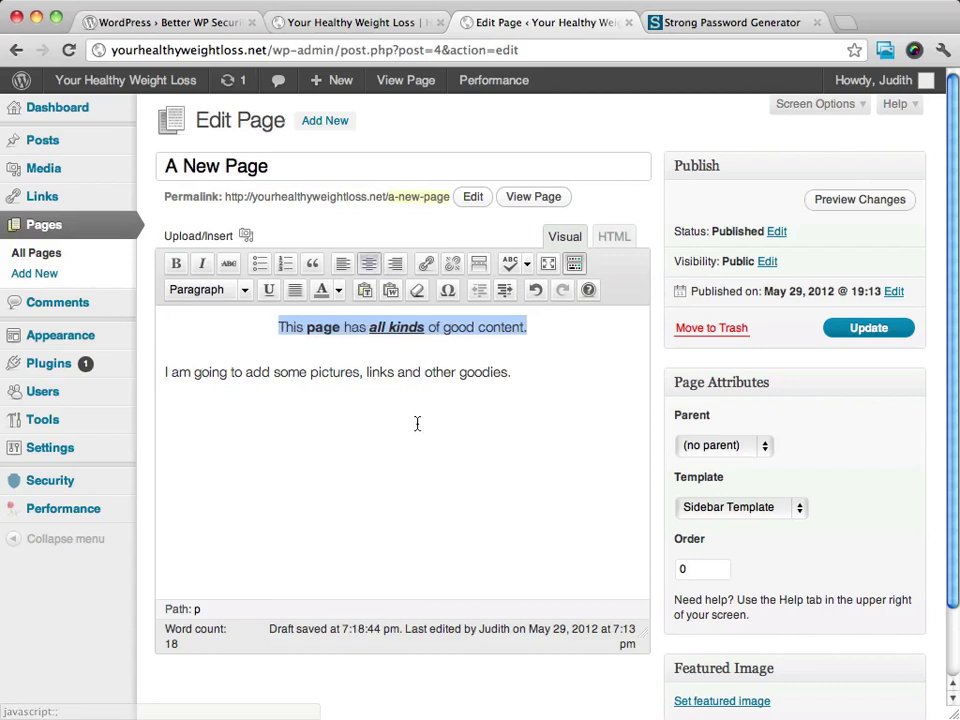
left_click(396, 266)
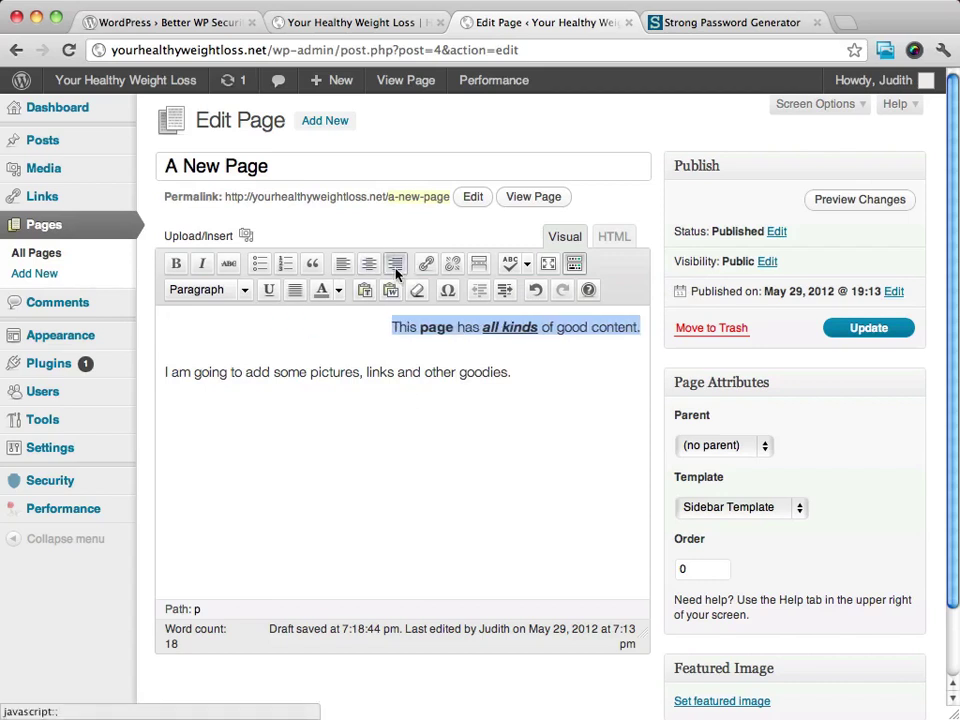
left_click(342, 263)
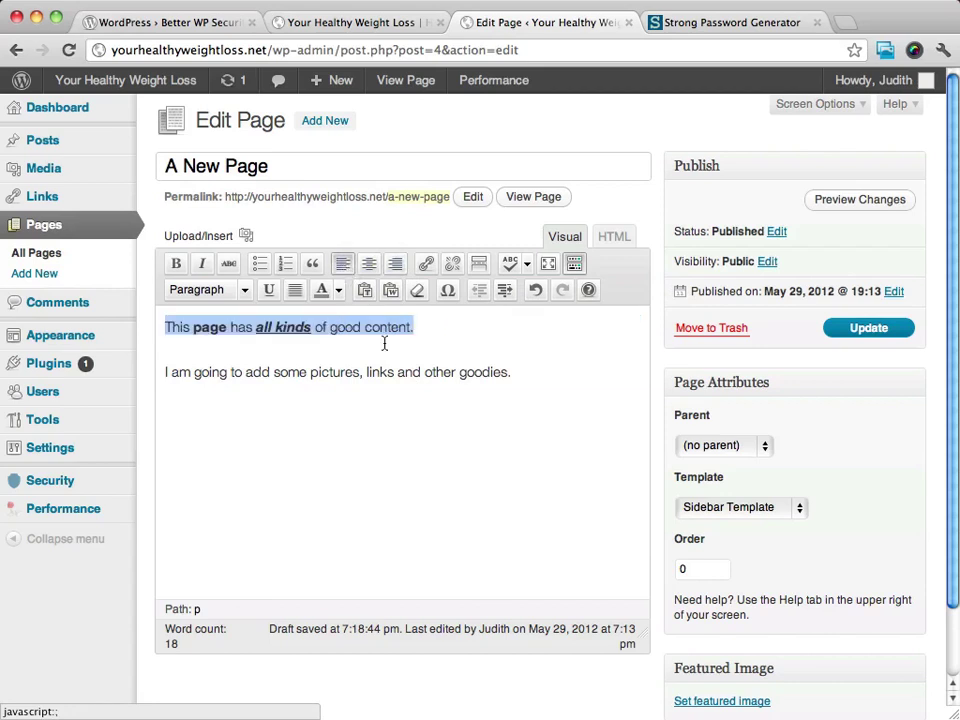
Step: Turn the first sentence into a blockquote and remove the blockquote formatting again
left_click(313, 264)
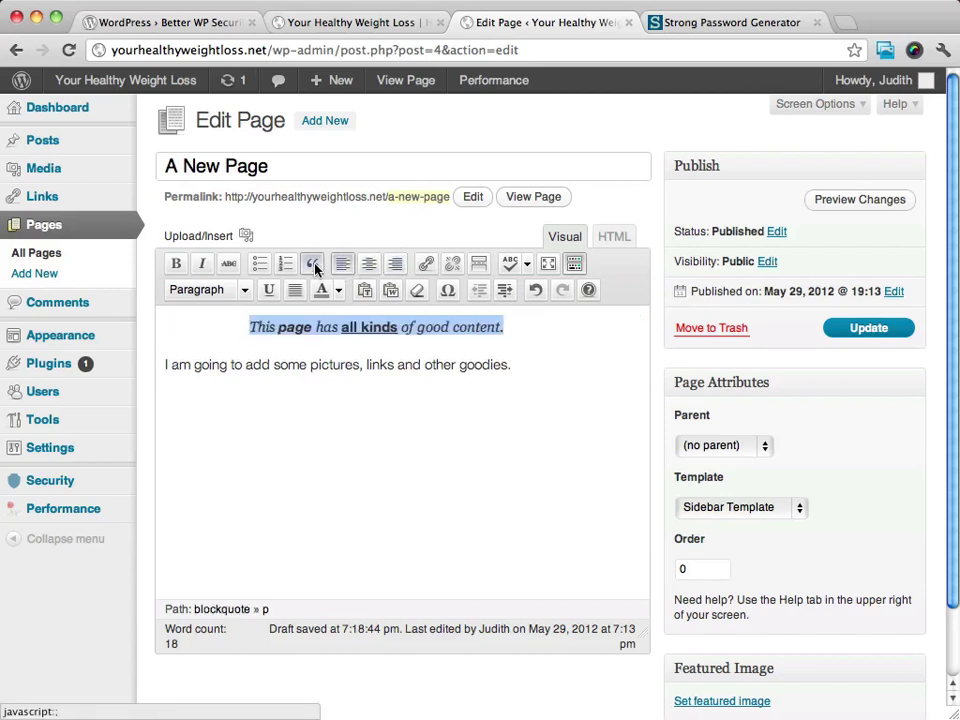
left_click(314, 265)
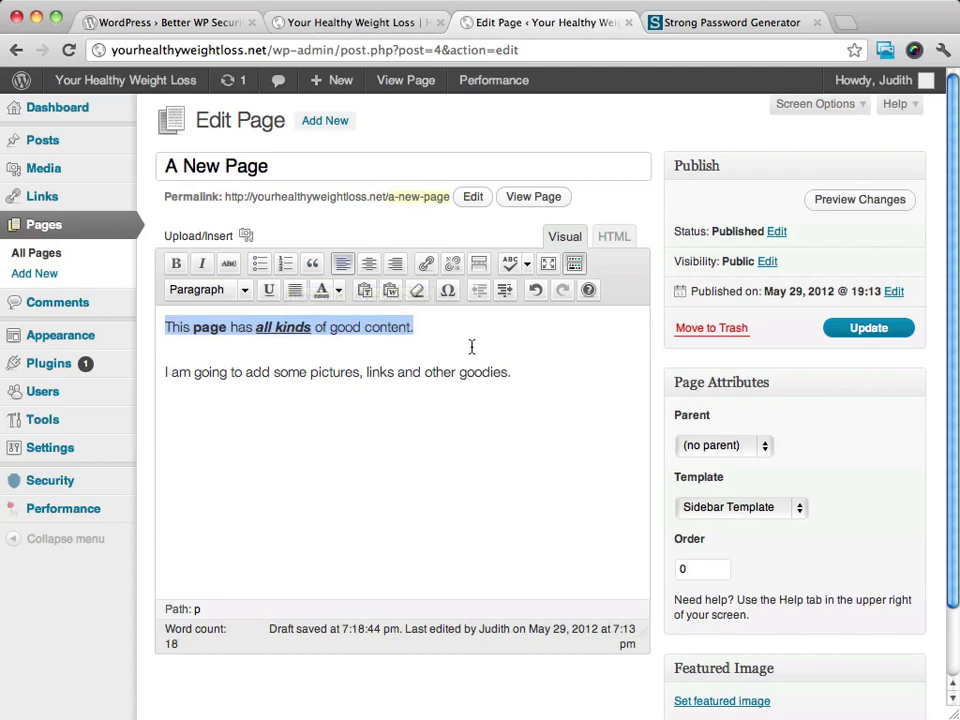
Step: Add a new line after the sentence ending in "goodies." and update the published page
left_click(533, 377)
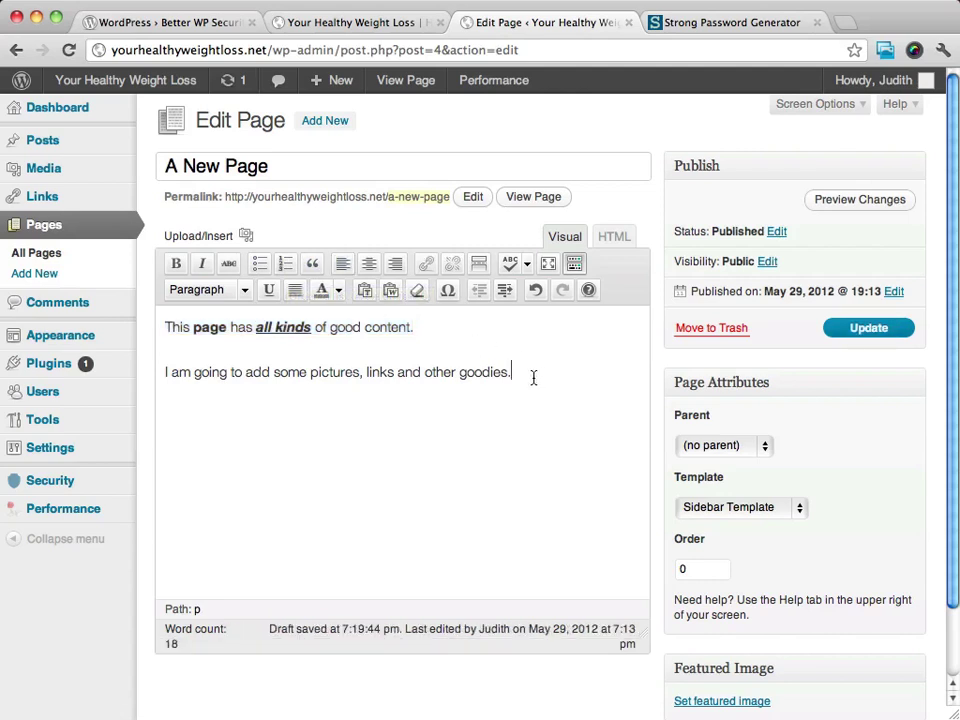
key("Return")
left_click(866, 334)
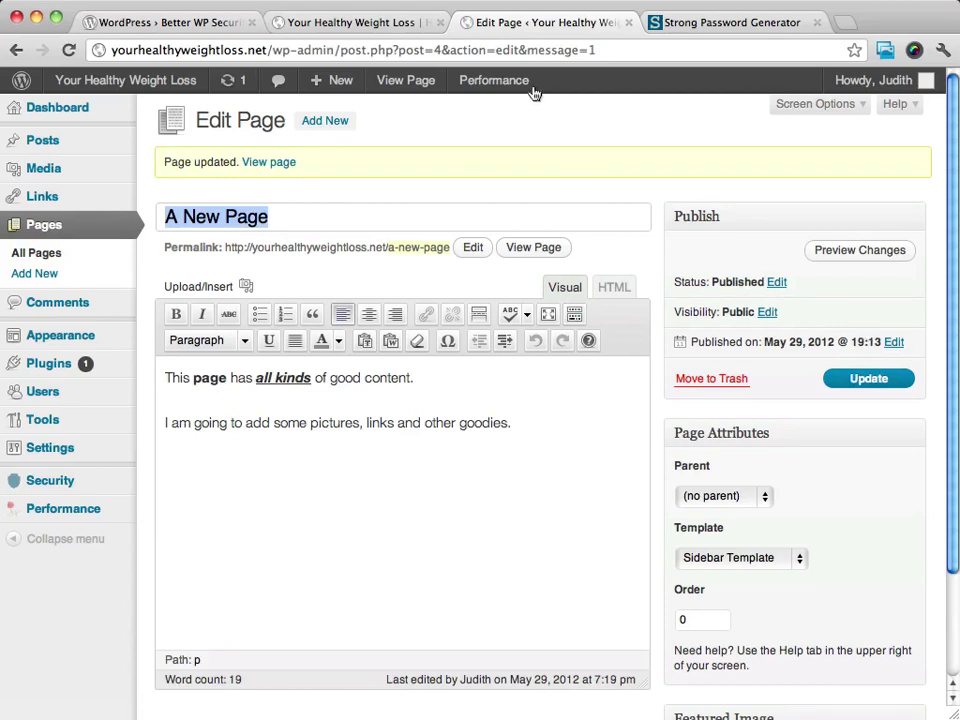
Step: View "A New Page" on the live website and examine the formatting of "page" and "all kinds"
left_click(375, 24)
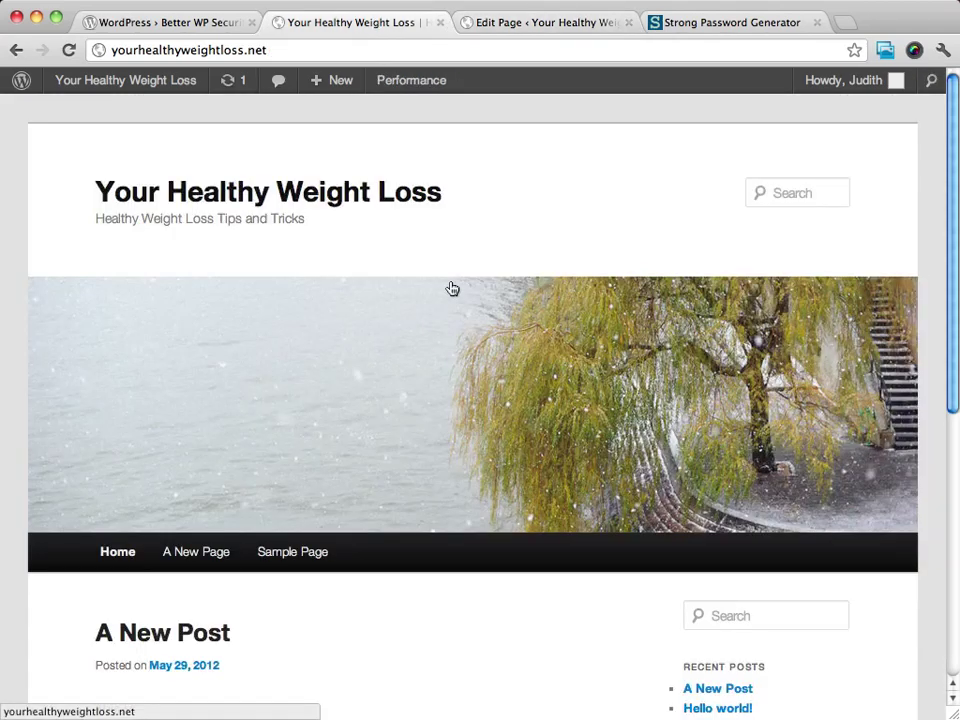
left_click(116, 545)
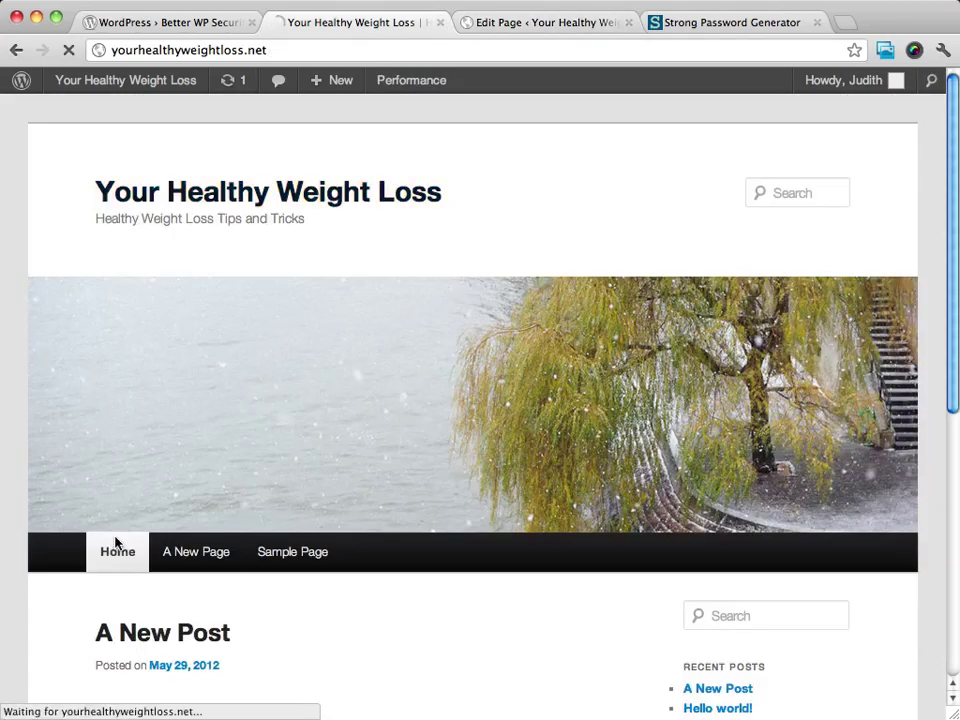
scroll(452, 300, "down", 5)
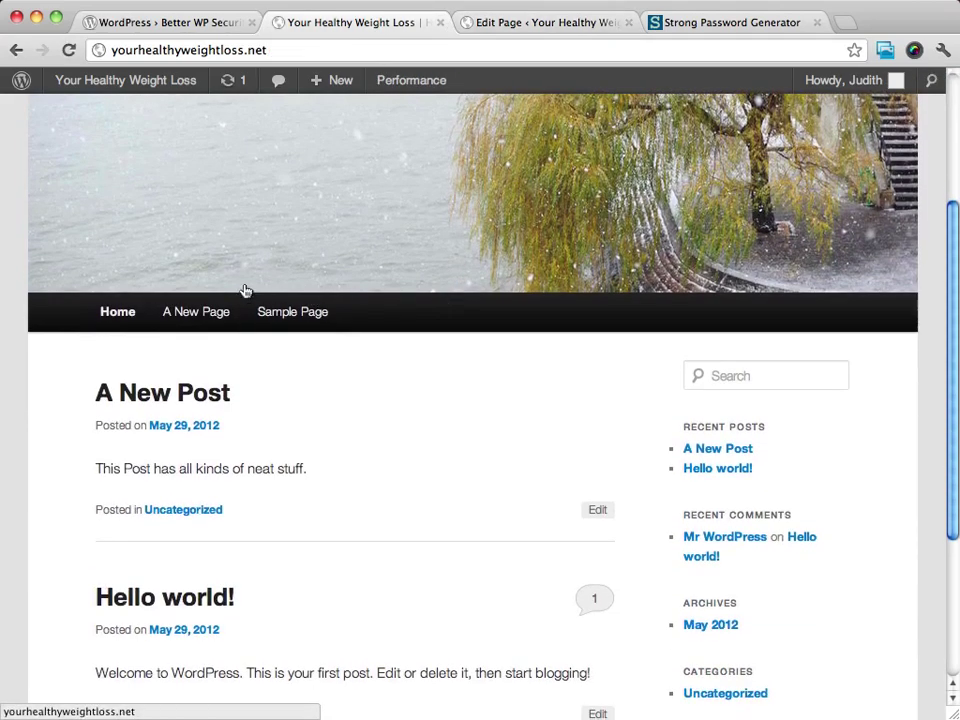
left_click(182, 315)
scroll(661, 260, "down", 5)
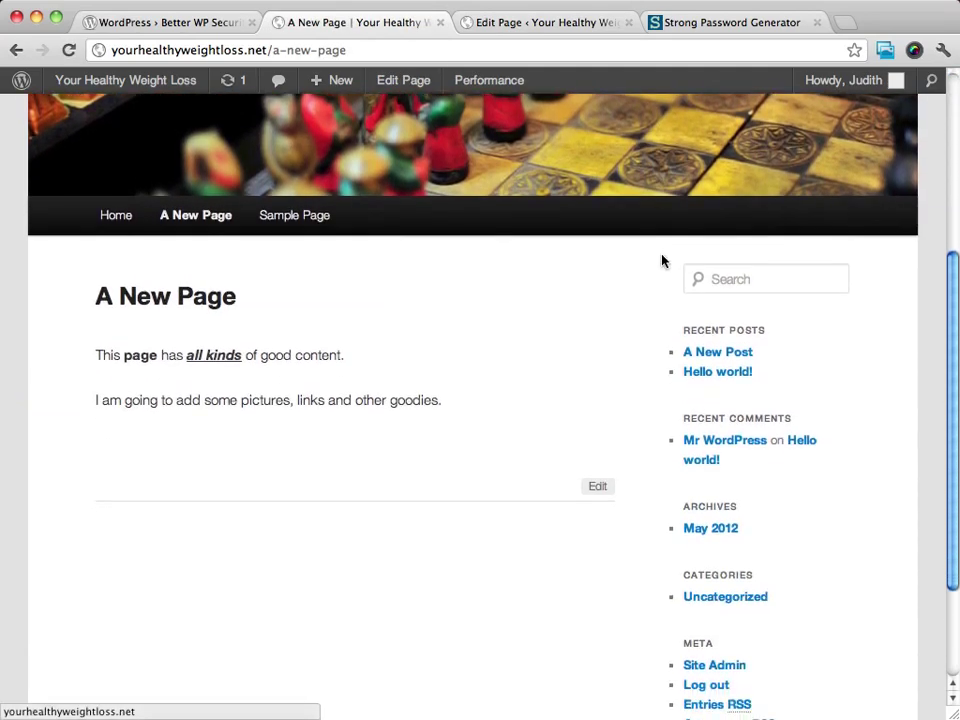
double_click(140, 356)
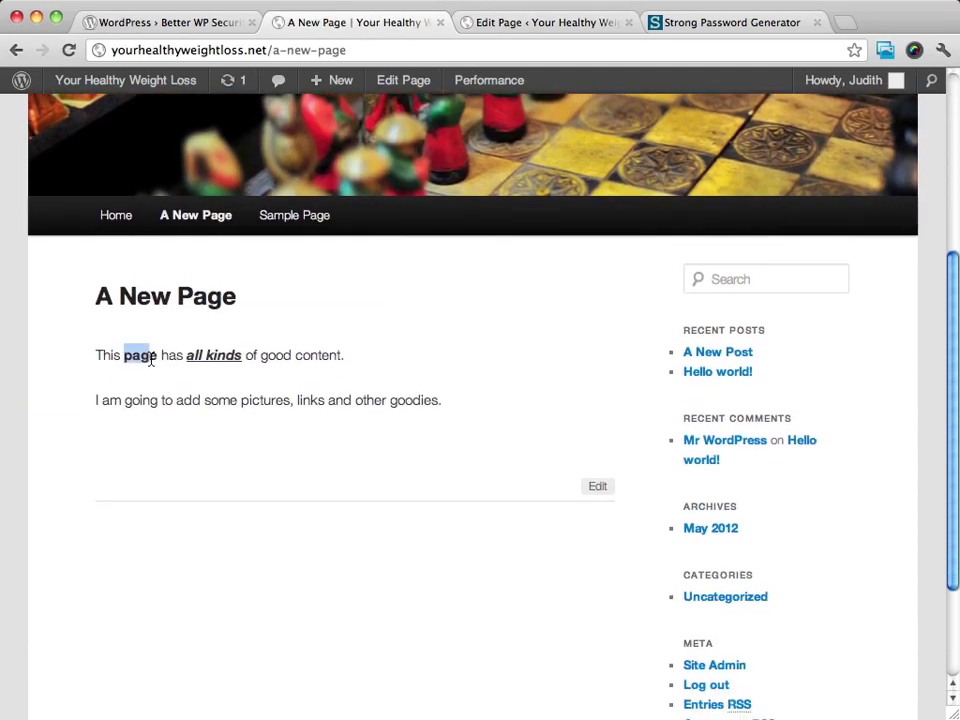
left_click(188, 362)
left_click_drag(187, 357, 242, 357)
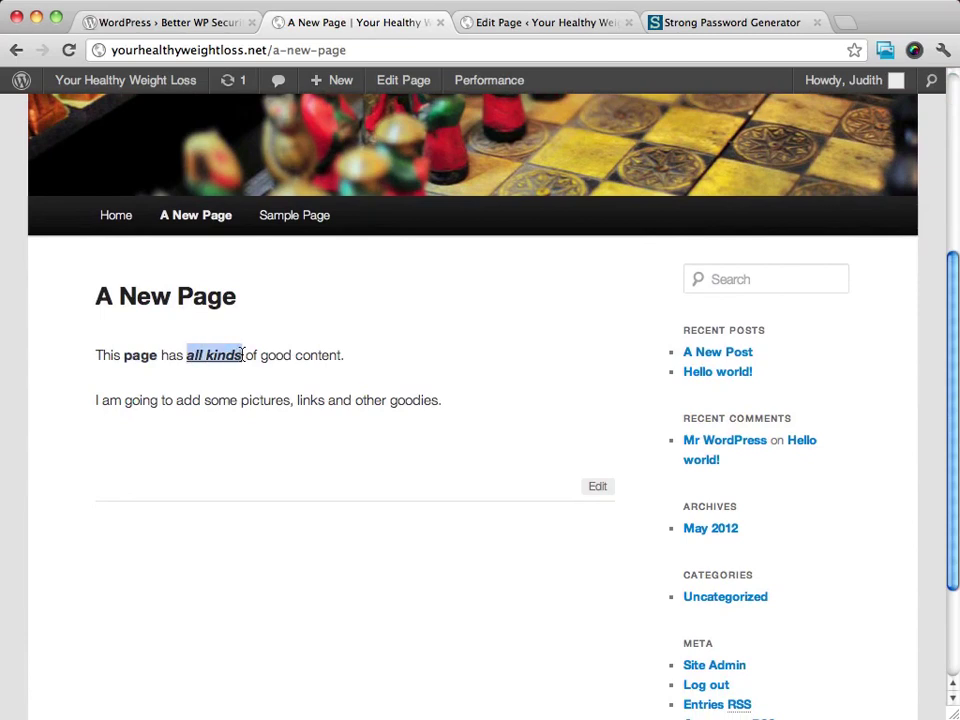
Step: Return to the page editor and colour the words "all kinds" in the first sentence dark red
left_click(546, 22)
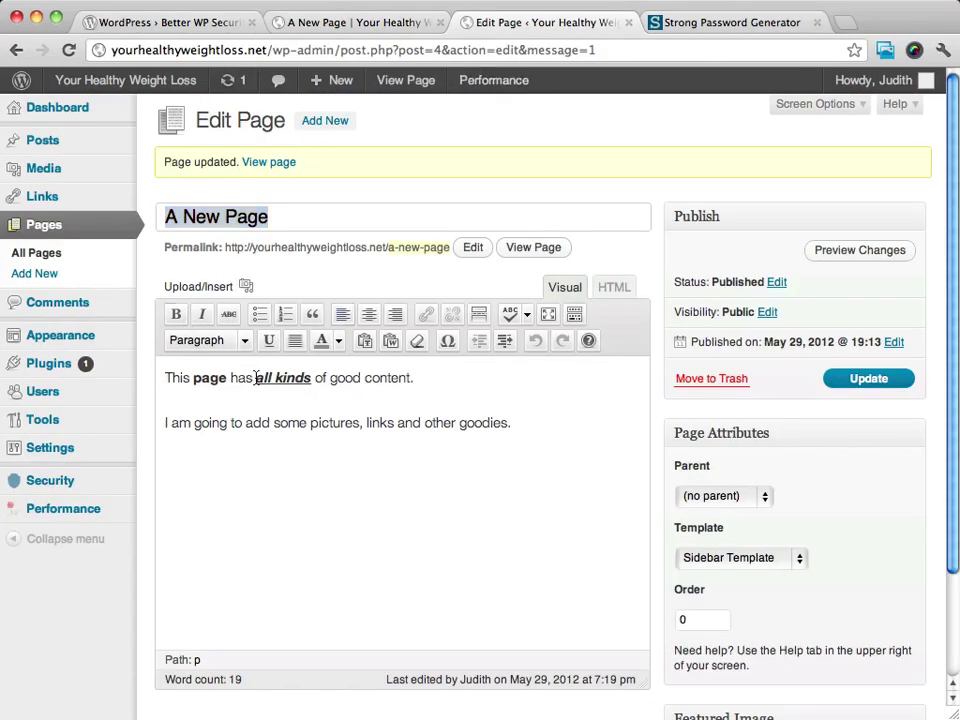
left_click_drag(256, 378, 310, 378)
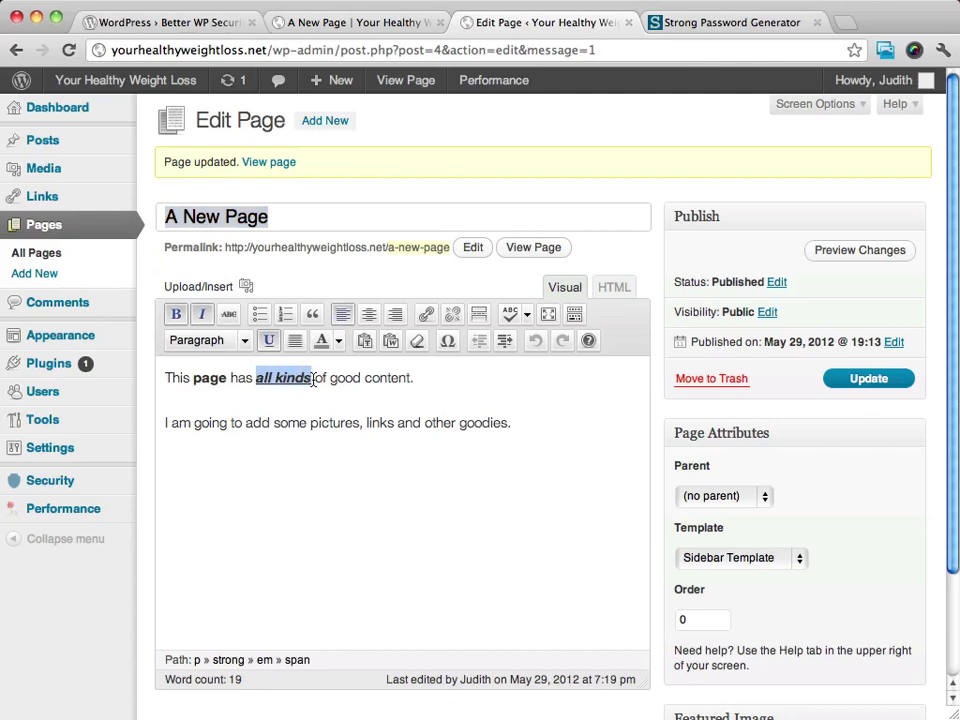
left_click(338, 342)
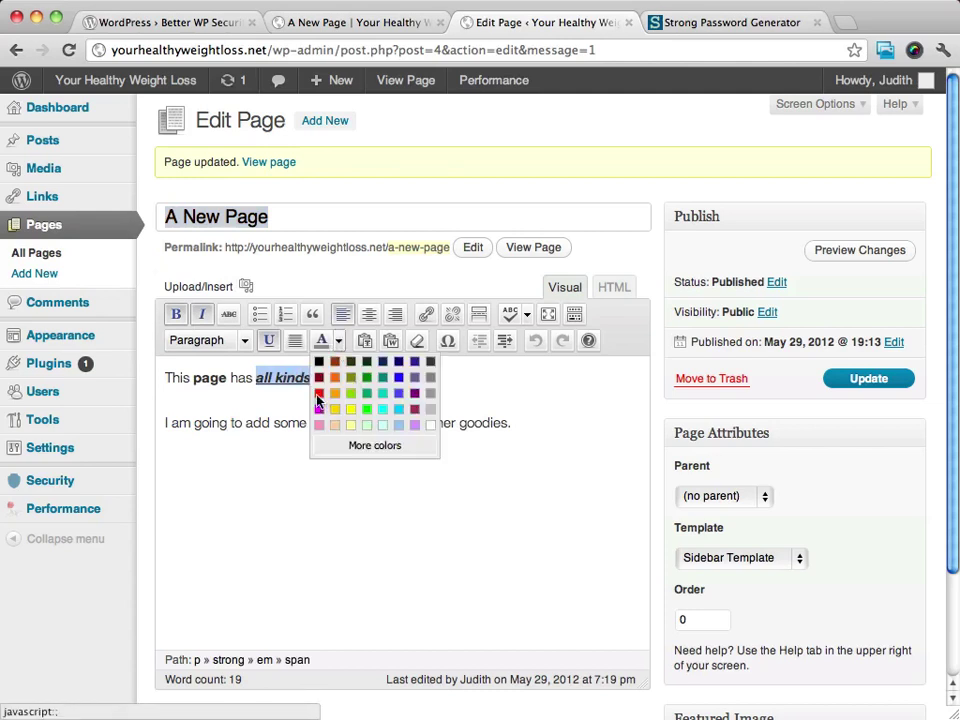
left_click(320, 378)
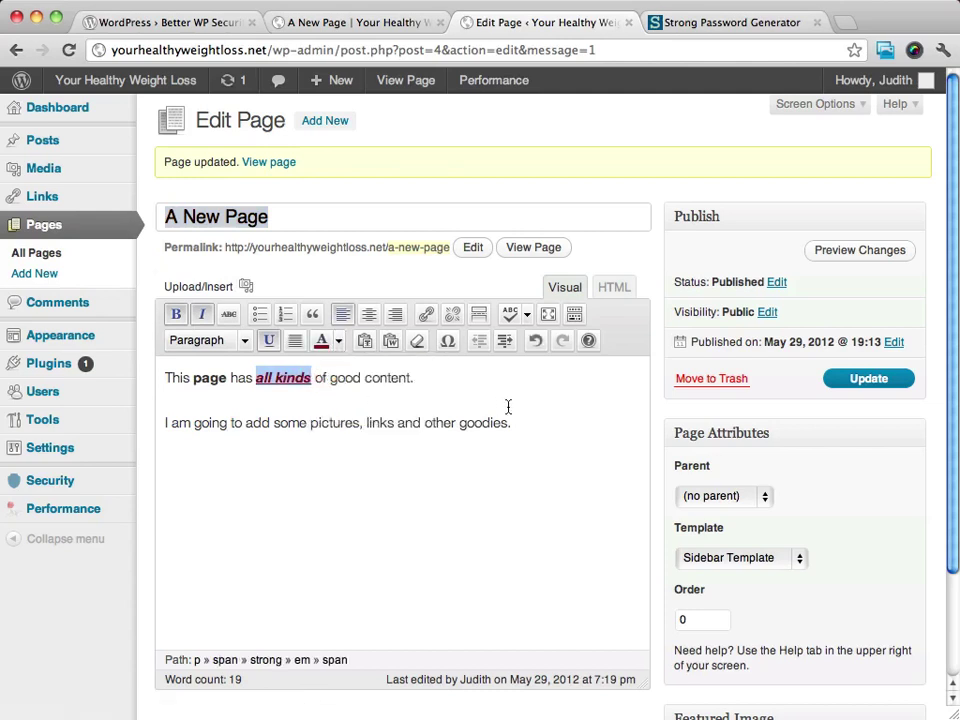
Step: Colour the word "some" in the second sentence bright green and update the published page
left_click_drag(274, 425, 307, 428)
left_click(339, 342)
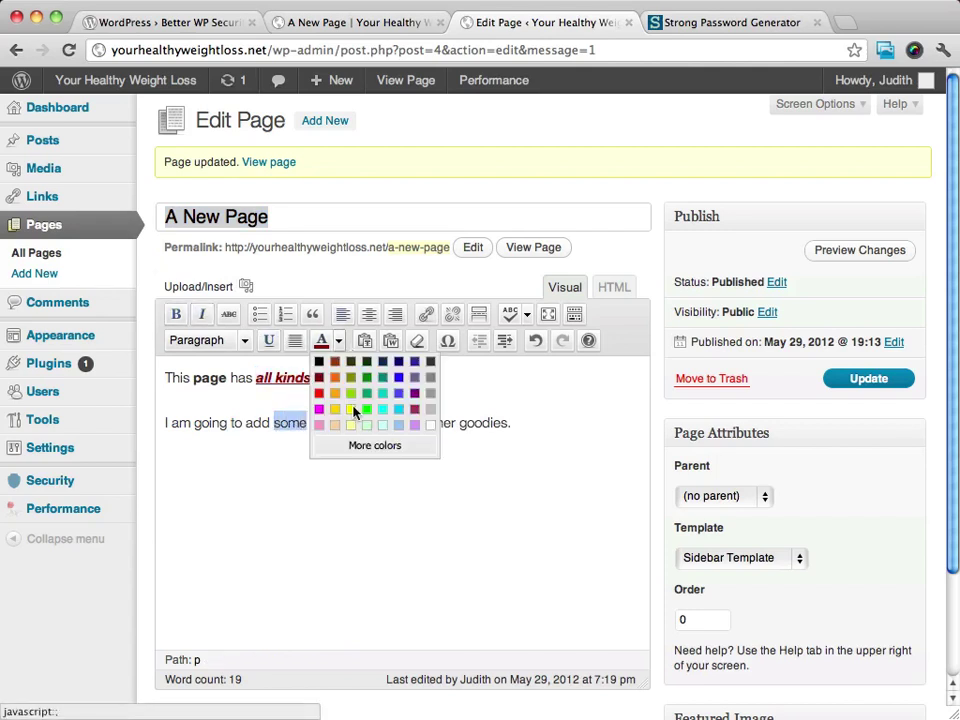
left_click(366, 410)
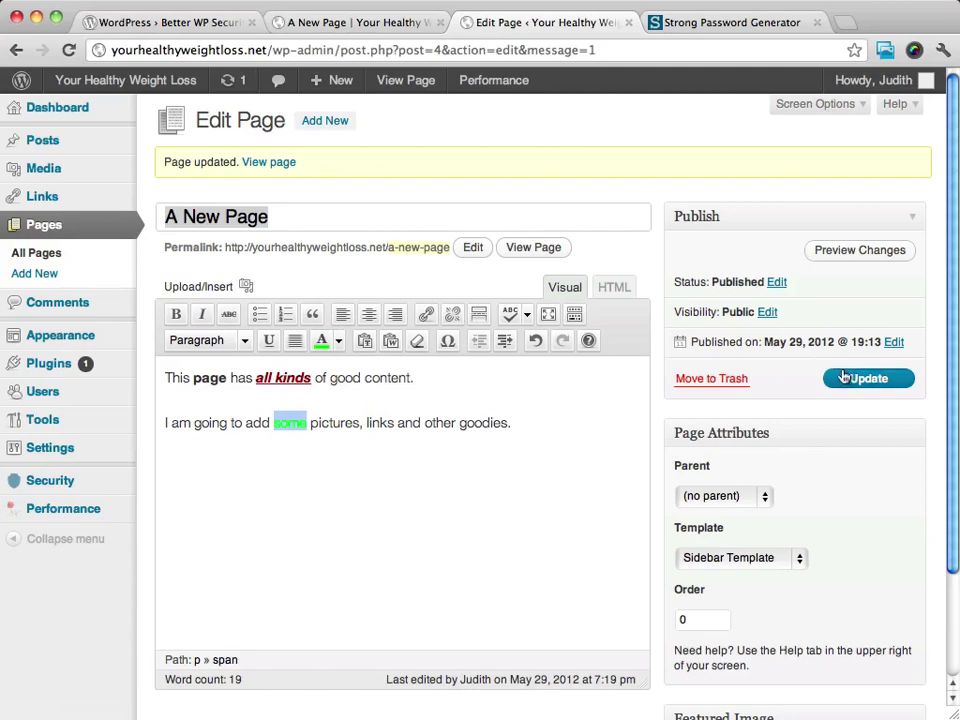
left_click(850, 378)
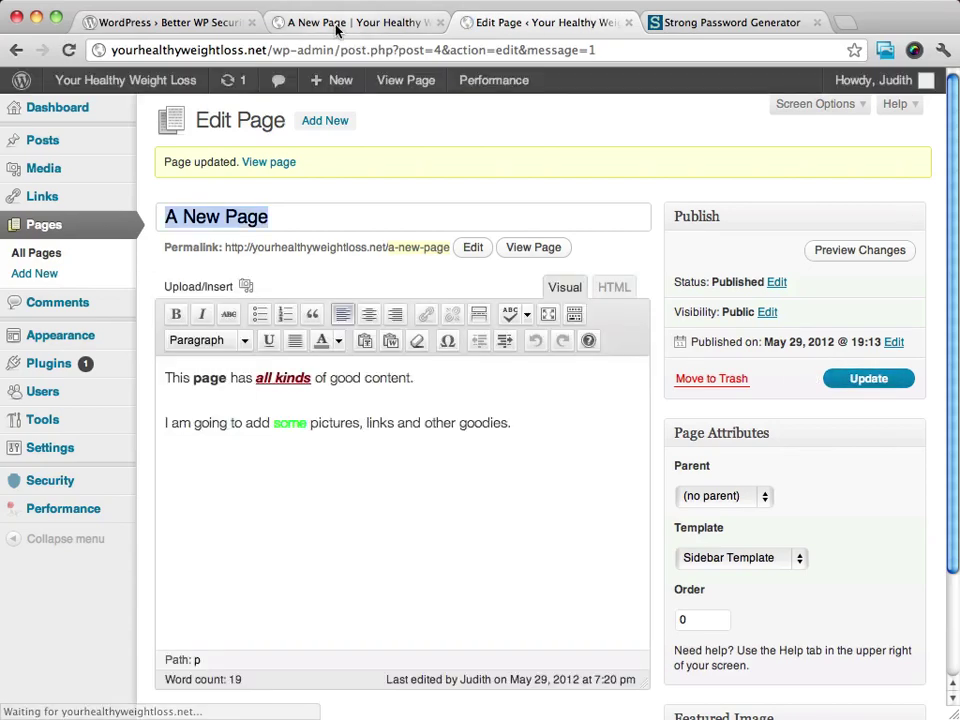
Step: Reload "A New Page" on the live website and check the text colours of "all kinds" and "some"
left_click(327, 28)
left_click(69, 50)
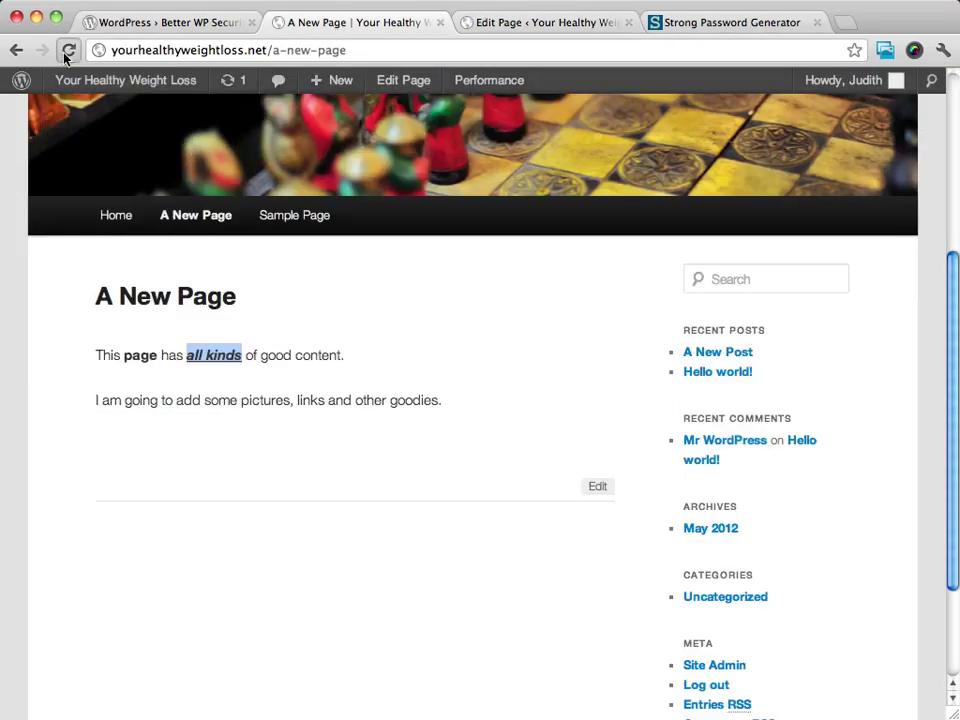
scroll(465, 396, "down", 1)
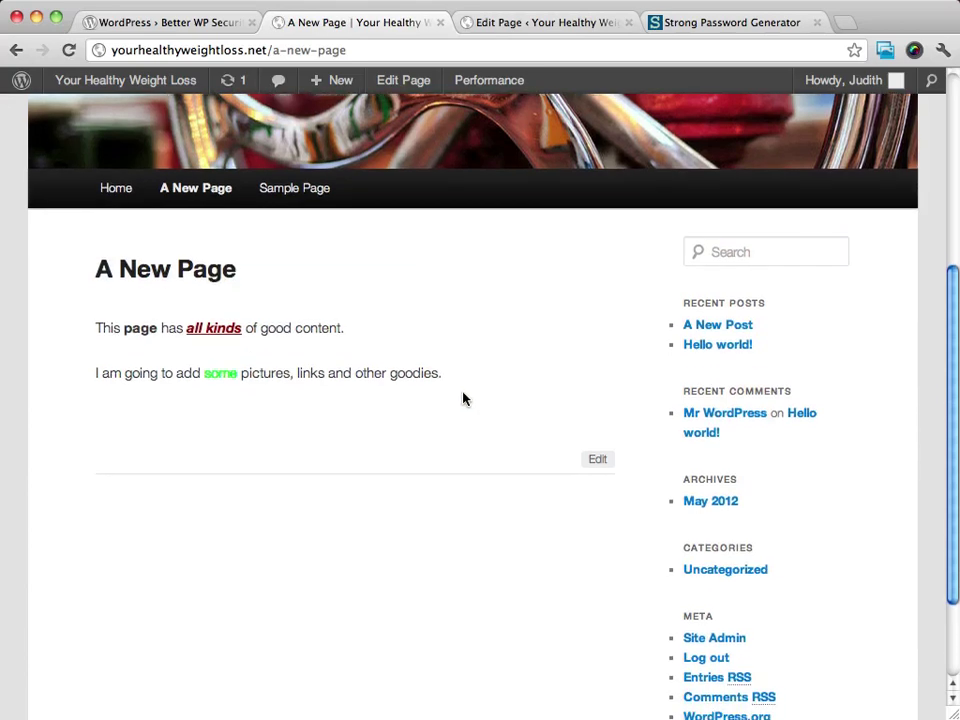
scroll(465, 396, "up", 5)
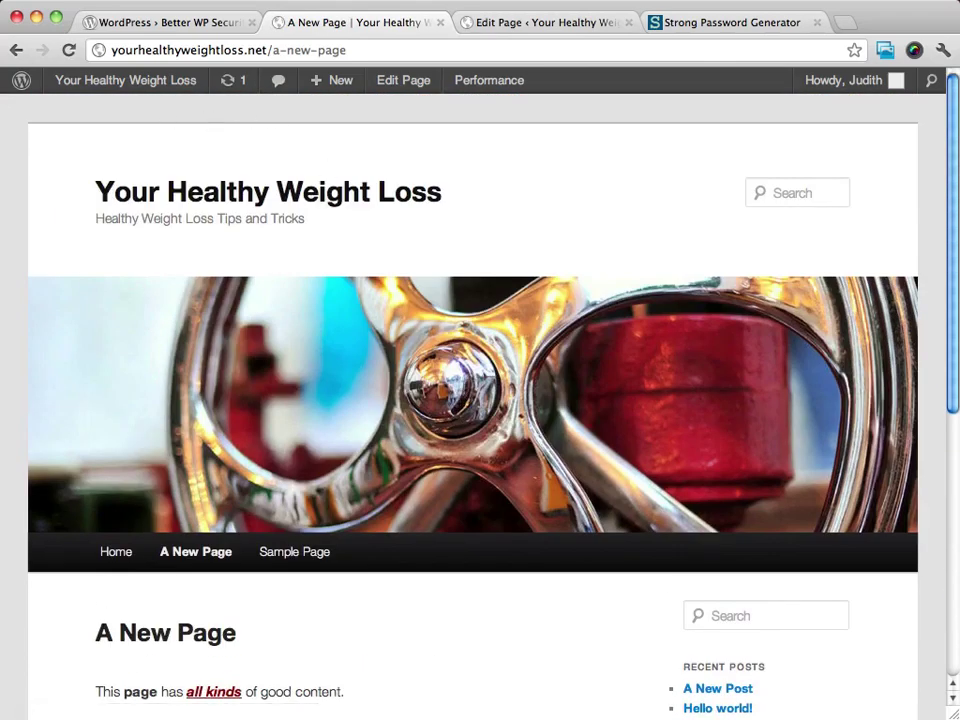